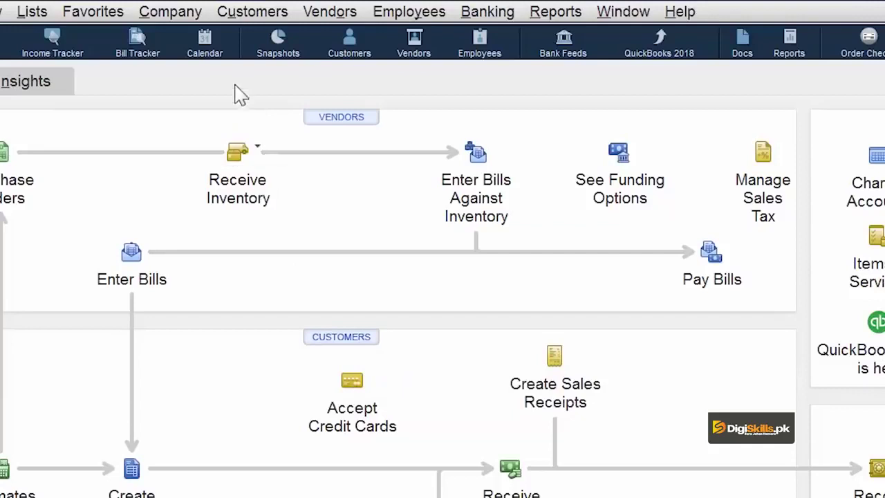
# - Open the Customer Center to manage the company's customers and jobs
pyautogui.click(249, 14)
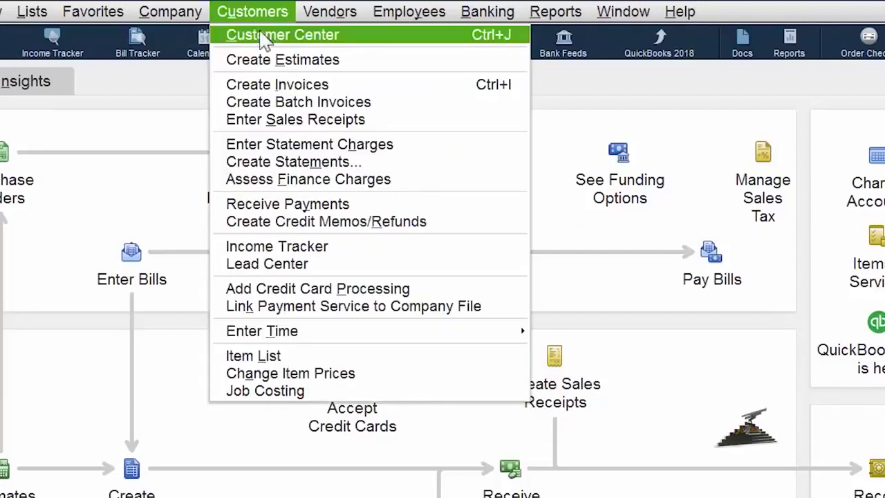
pyautogui.click(261, 36)
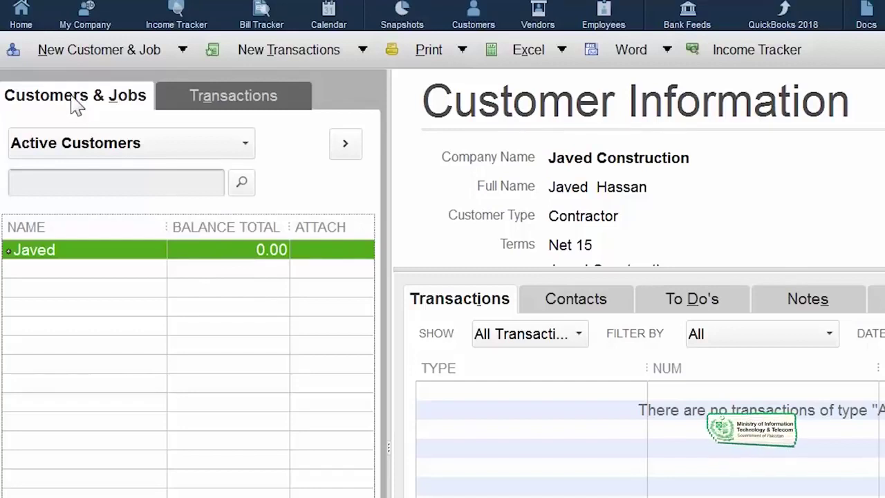
# - Review the payment, sales tax, additional and job information sections of a blank new customer form, and discard the form
pyautogui.click(74, 54)
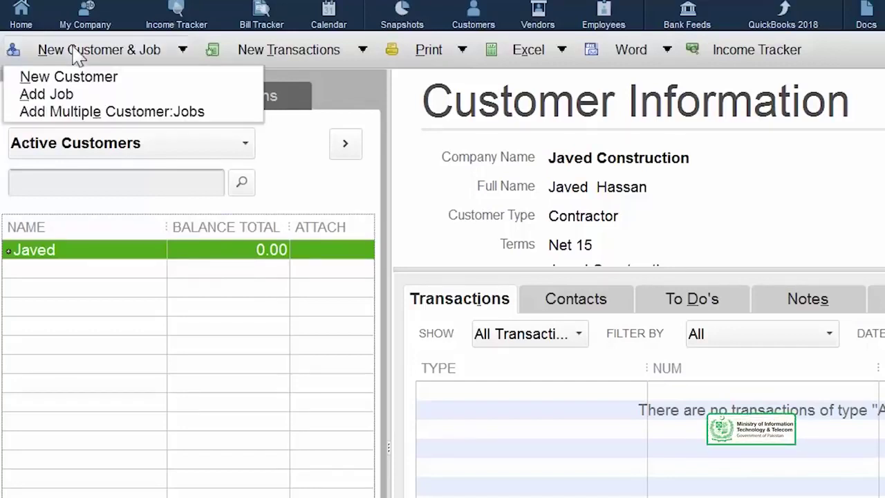
pyautogui.click(86, 78)
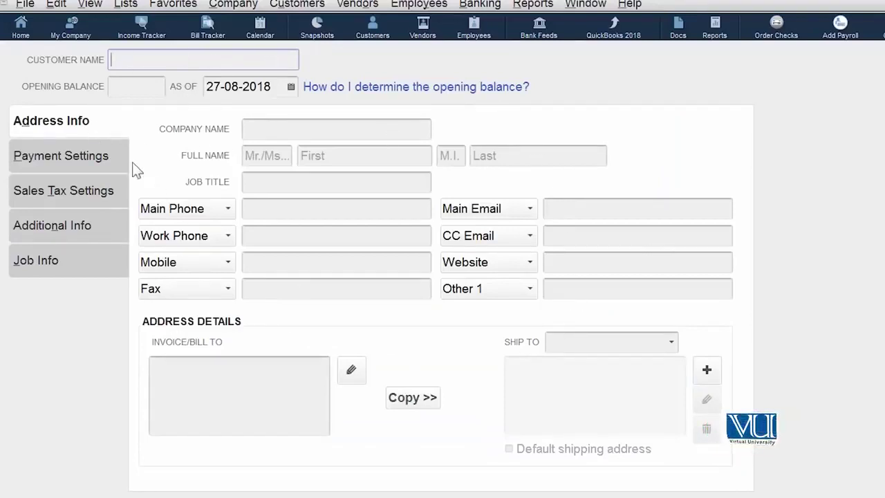
pyautogui.click(96, 169)
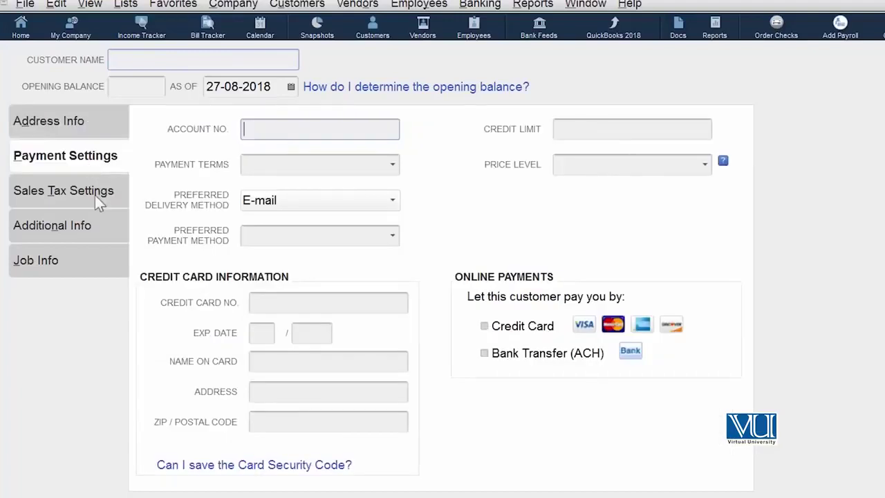
pyautogui.click(94, 195)
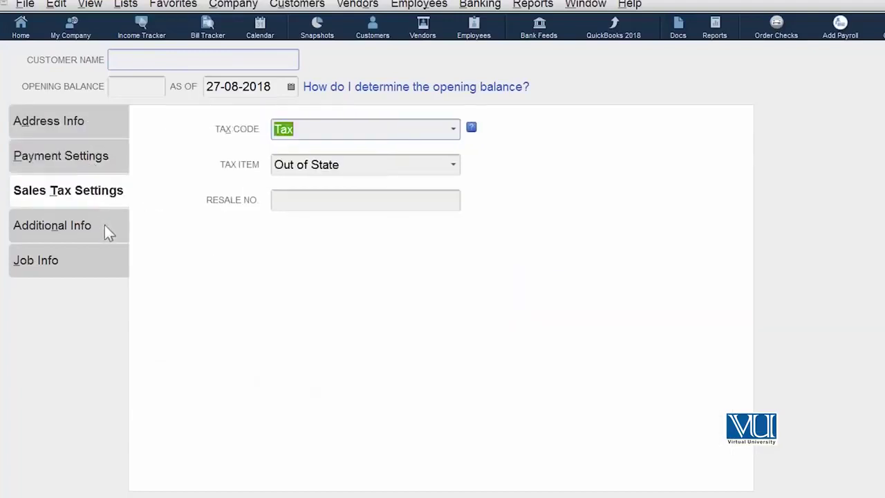
pyautogui.click(104, 225)
pyautogui.click(108, 261)
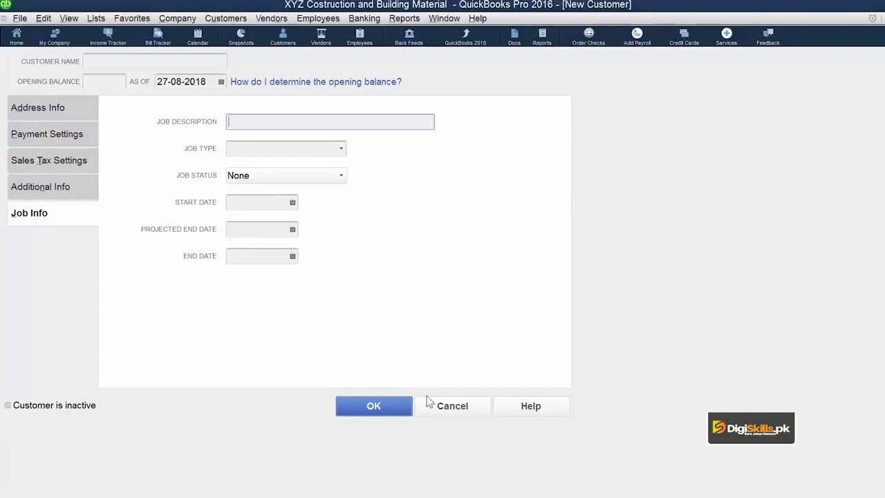
pyautogui.click(454, 413)
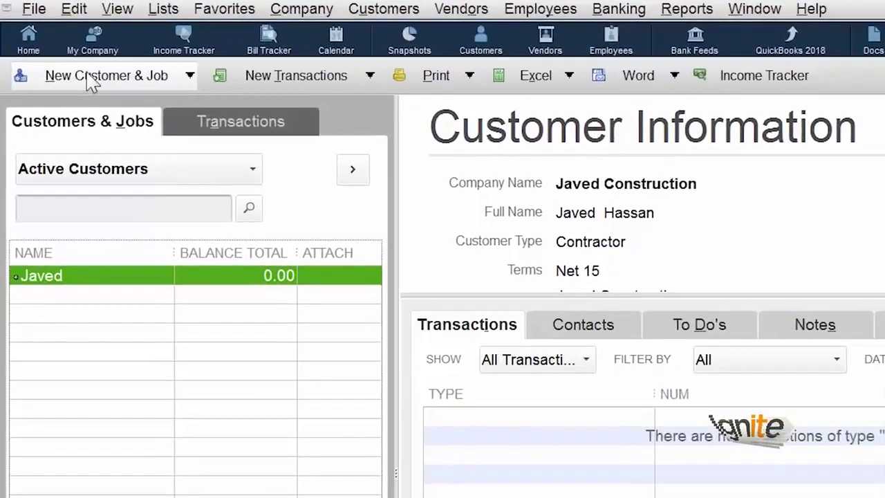
# - Open the entry list for adding multiple customers and jobs, and select its first empty row
pyautogui.click(50, 58)
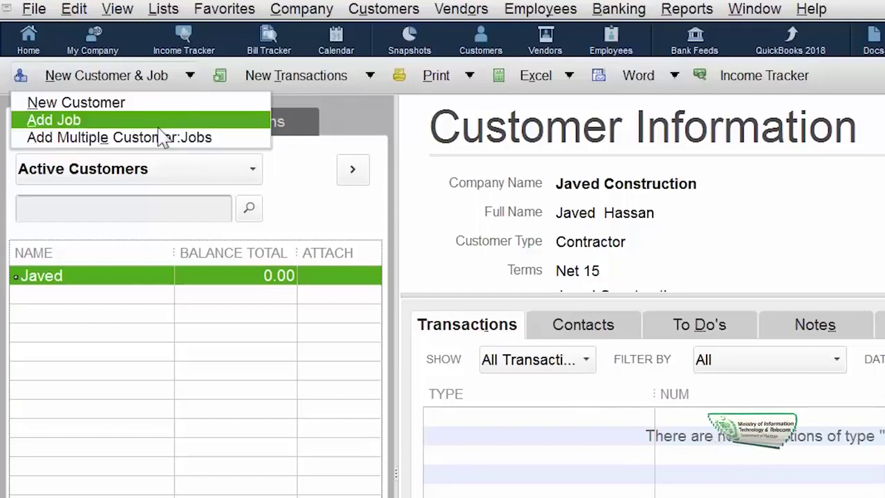
pyautogui.click(180, 141)
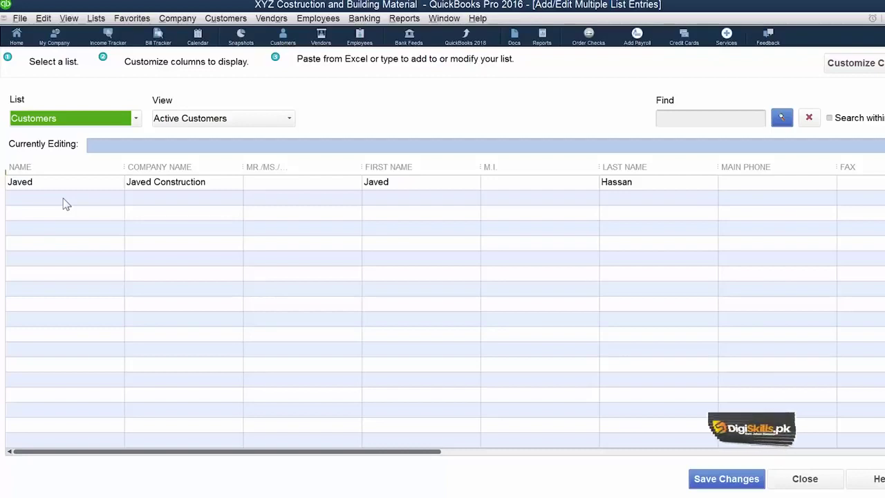
pyautogui.click(9, 200)
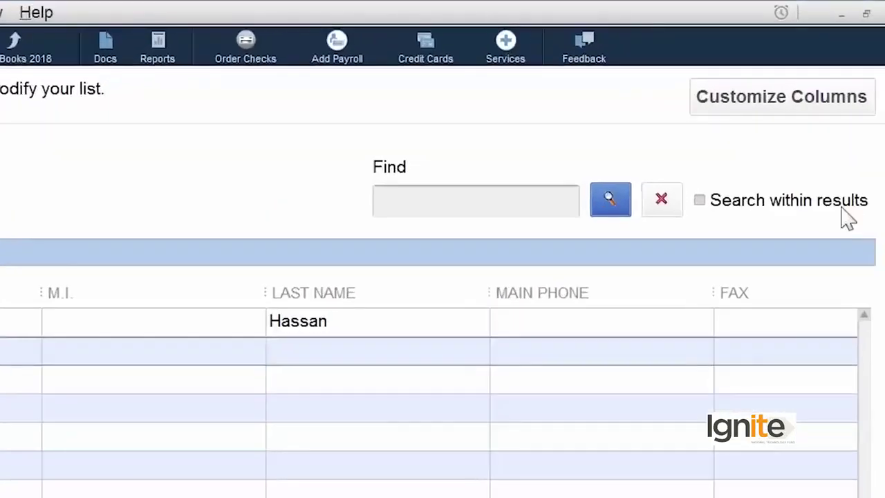
# - Remove the M.I. and Mr./Ms./… columns from the customer entry list
pyautogui.click(741, 104)
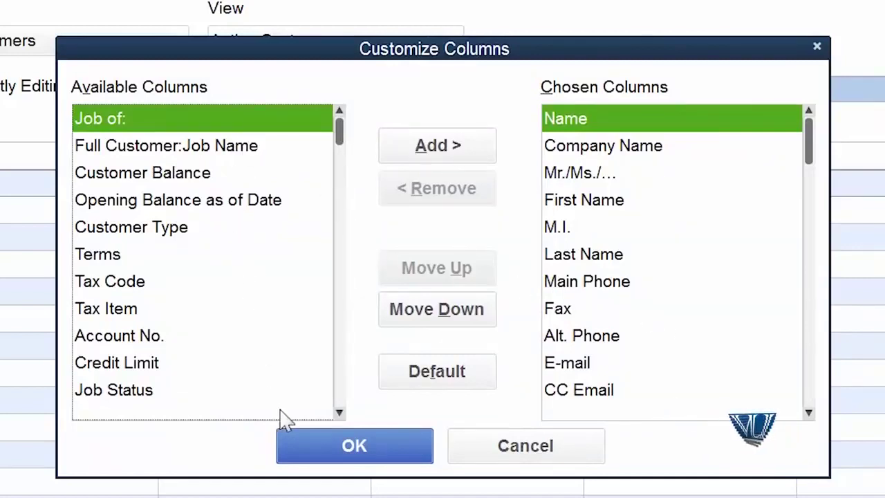
pyautogui.click(603, 177)
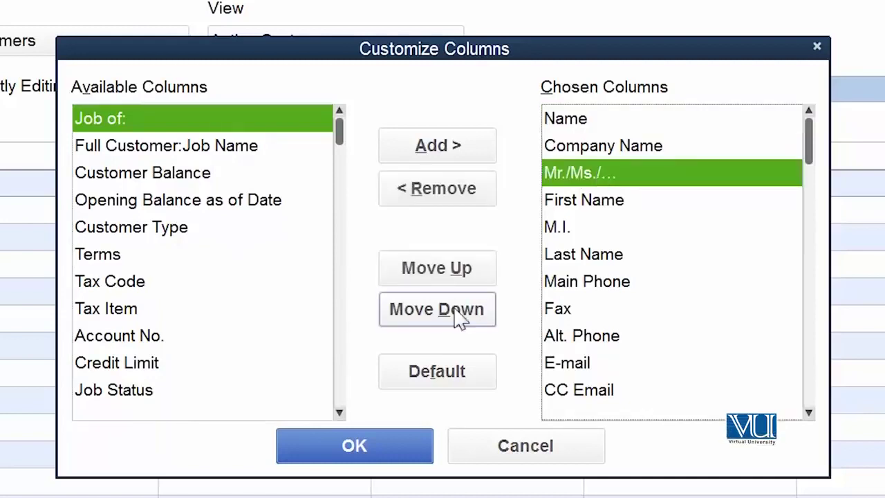
pyautogui.click(595, 234)
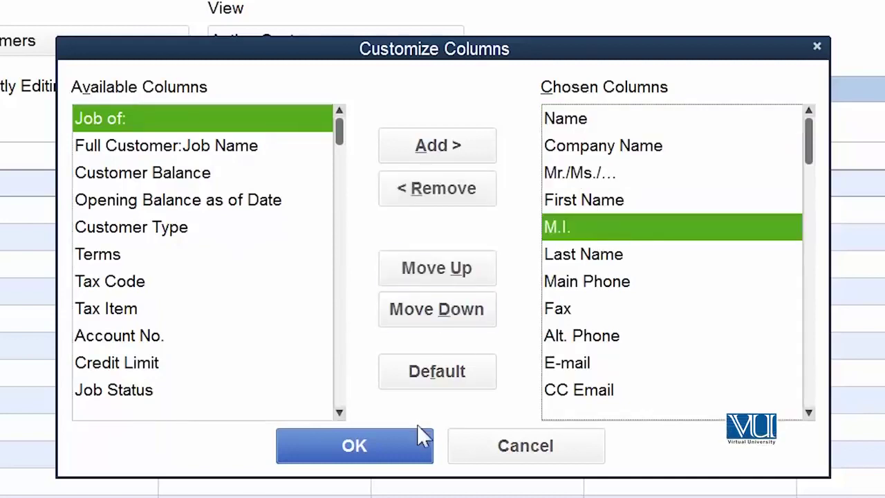
pyautogui.click(428, 191)
pyautogui.click(630, 175)
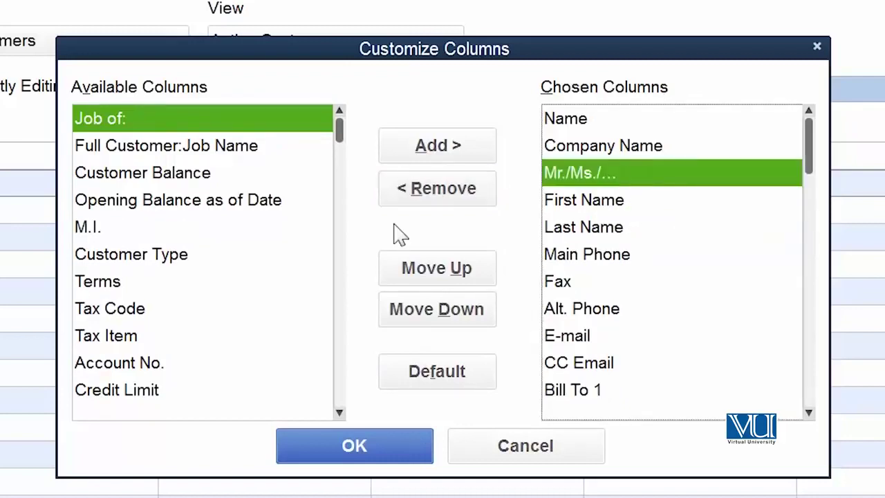
pyautogui.click(408, 195)
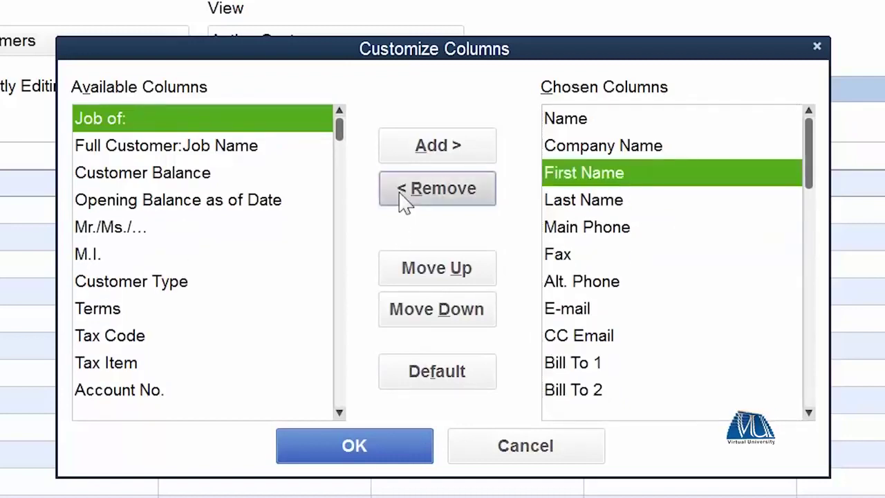
pyautogui.click(378, 448)
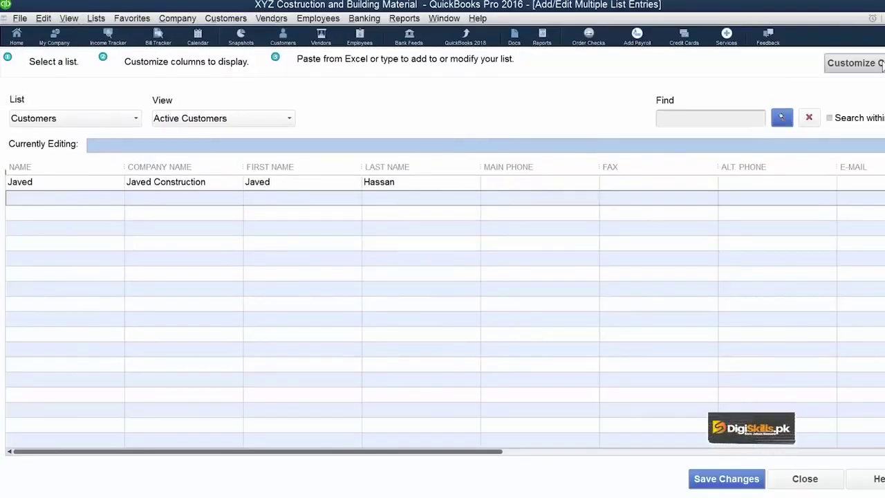
# - Add the Opening Balance as of Date column to the customer entry list
pyautogui.click(878, 63)
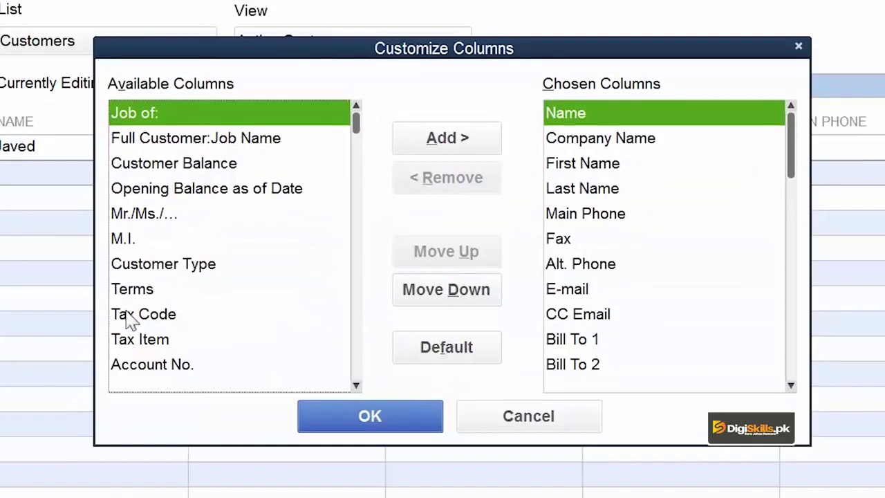
pyautogui.click(224, 195)
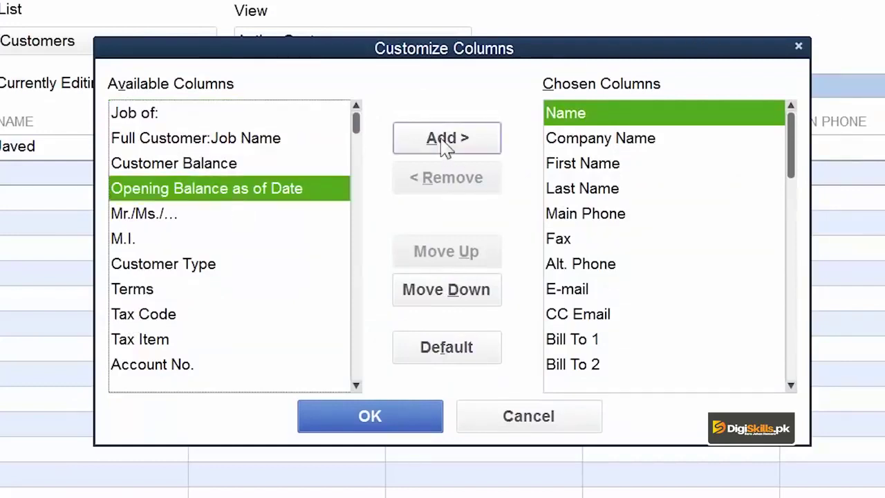
pyautogui.click(447, 138)
pyautogui.click(383, 420)
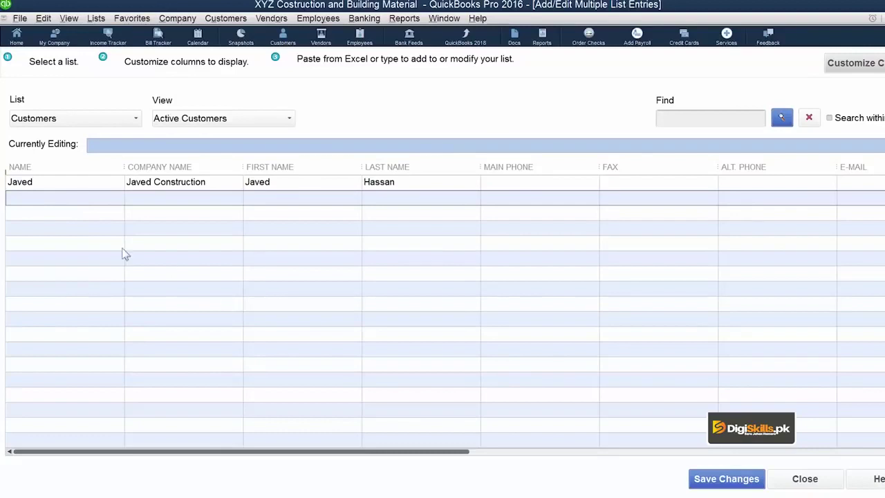
# - Fill the first empty row with the customer's name, company name Khalid Const, first name and main phone number
pyautogui.click(59, 197)
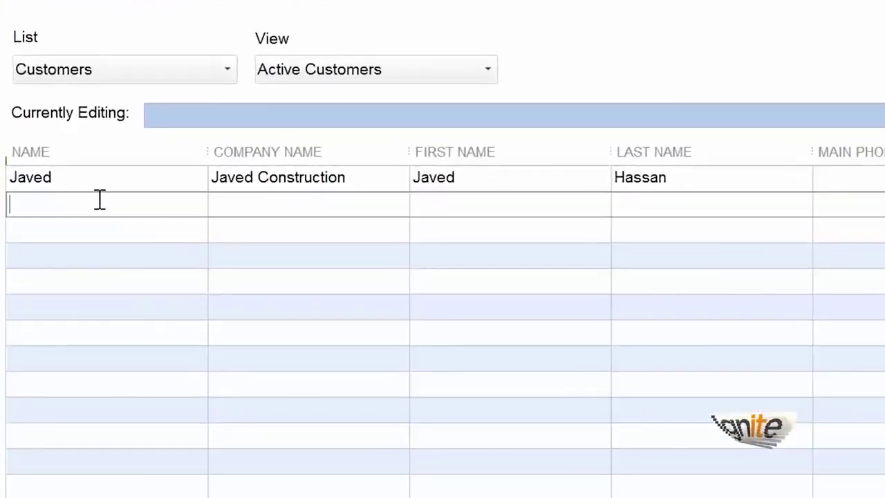
pyautogui.write('Khalid')
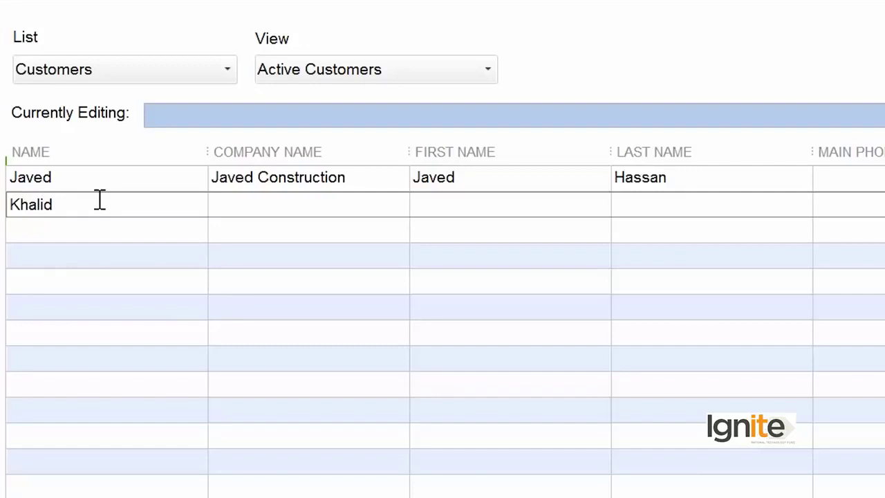
pyautogui.press('Tab')
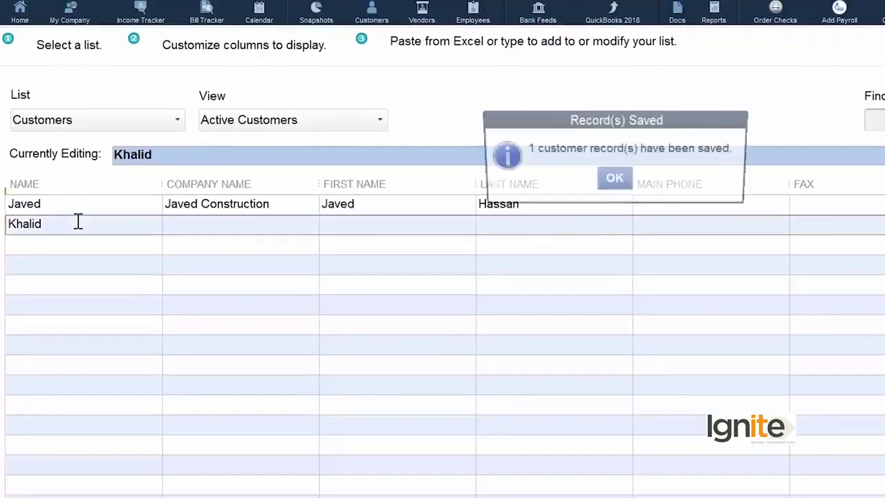
pyautogui.click(228, 223)
pyautogui.write('Khalid Const')
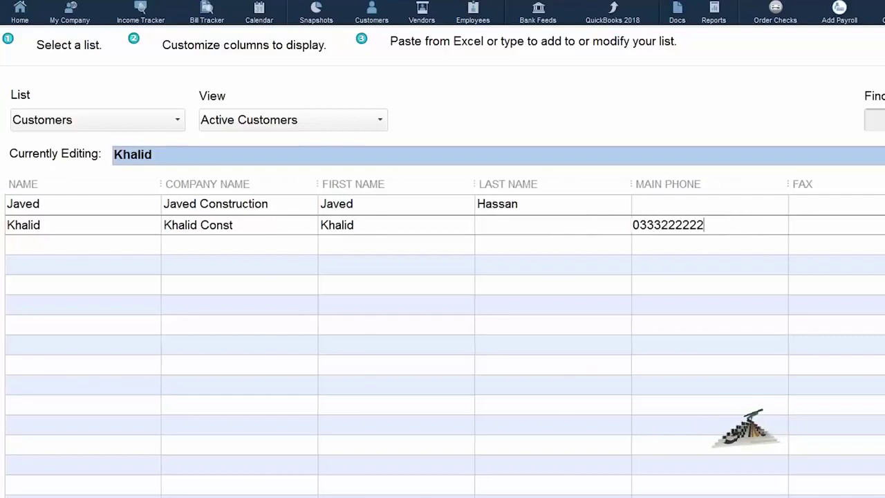
# - Check the remaining columns of the new customer's row and save the record to the customer list
pyautogui.hscroll(5, 443, 339)
pyautogui.hscroll(10, 443, 339)
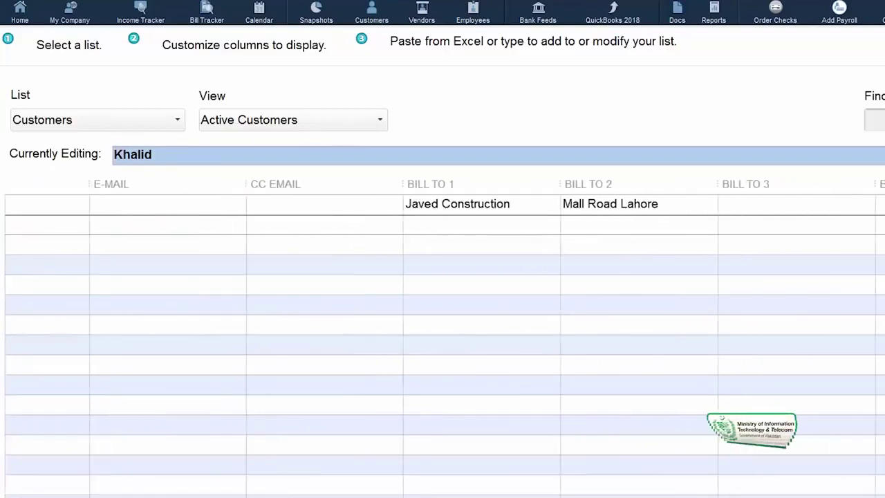
pyautogui.hscroll(-15, 443, 339)
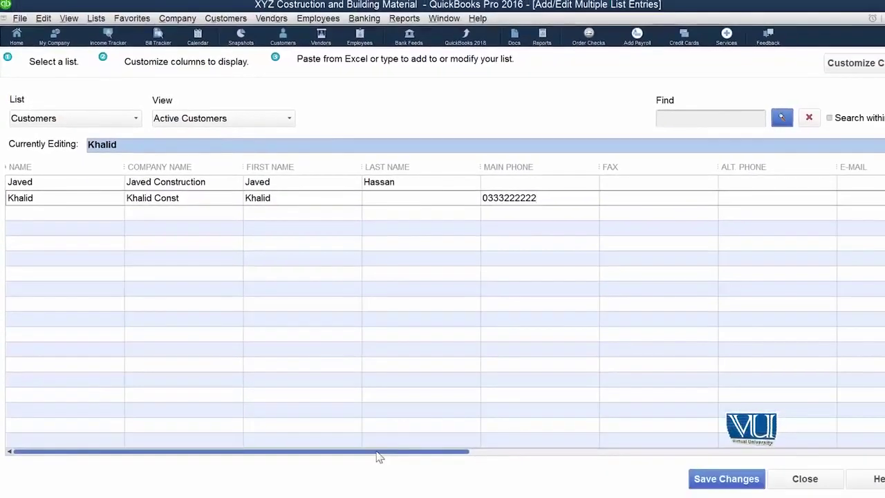
pyautogui.moveTo(379, 456); pyautogui.dragTo(530, 450)
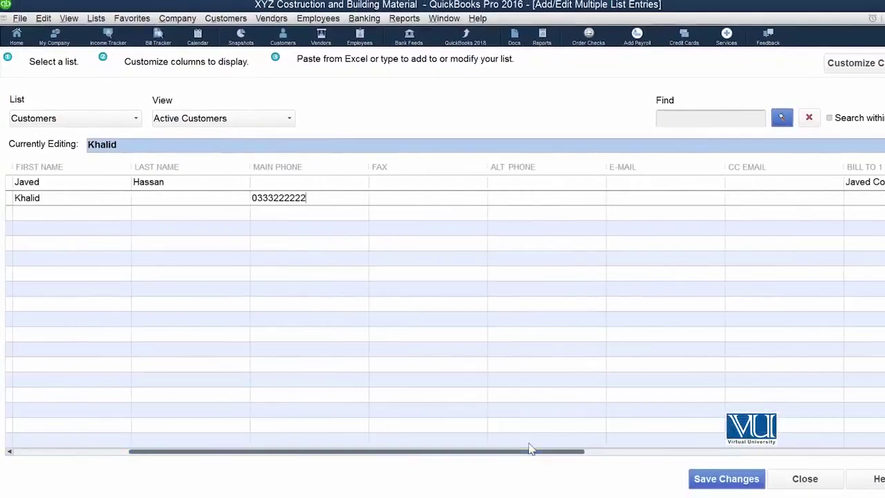
pyautogui.click(726, 478)
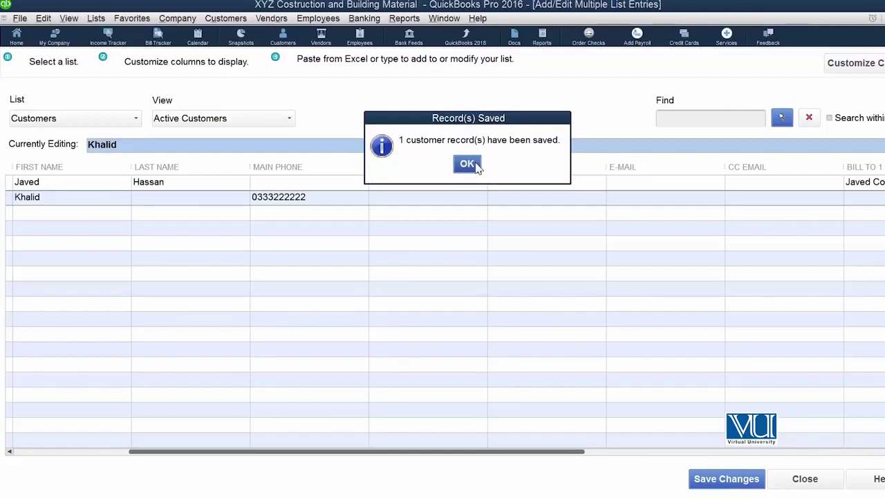
pyautogui.click(468, 164)
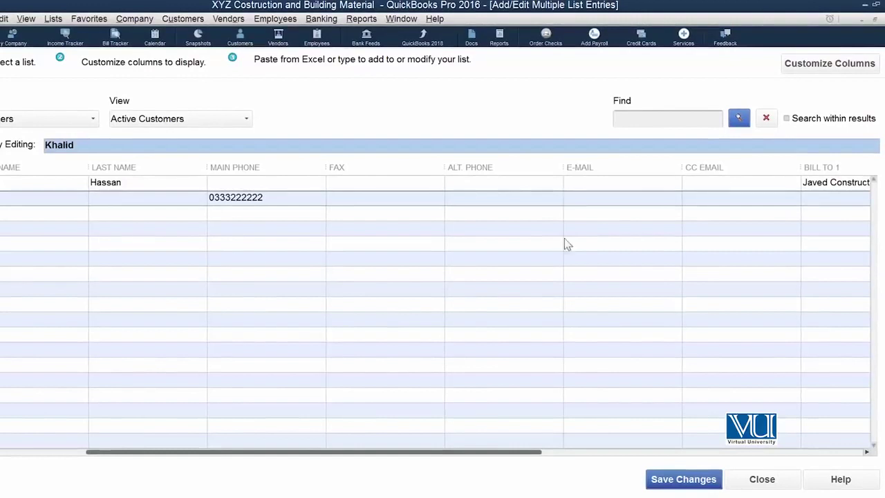
# - Switch to the Data.xlsx workbook in Excel and maximize its window
pyautogui.click(876, 6)
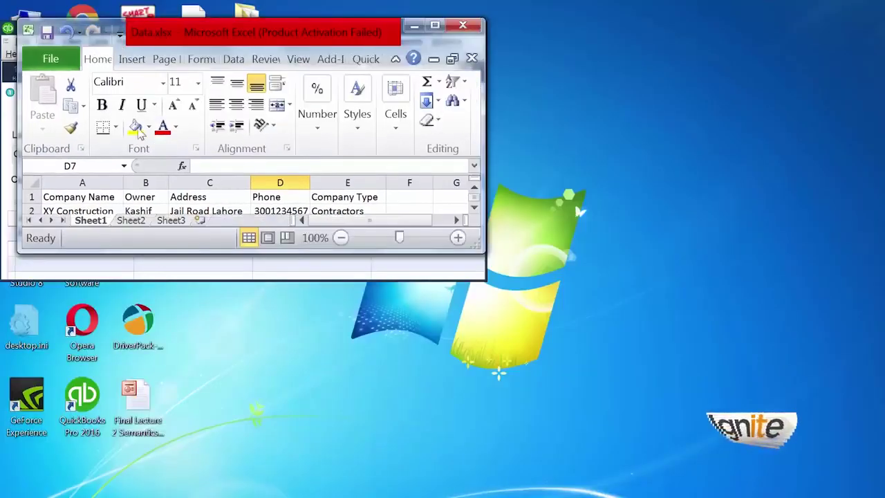
pyautogui.click(115, 274)
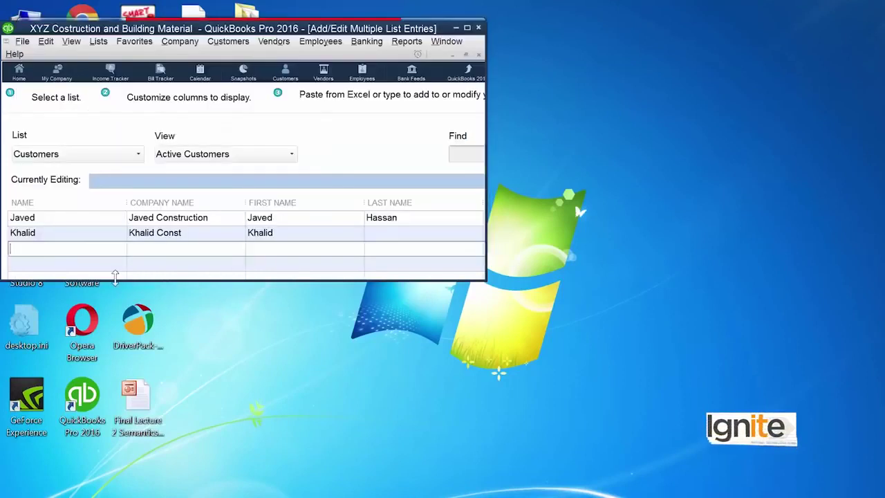
pyautogui.click(467, 28)
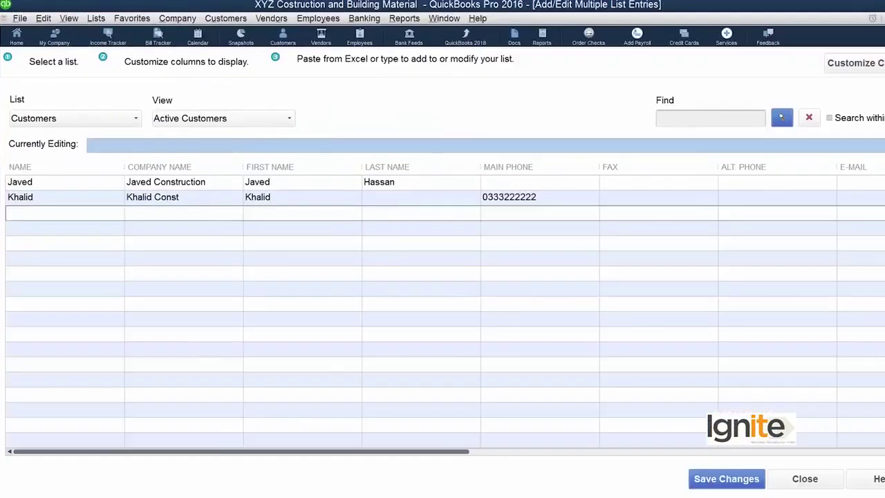
pyautogui.click(325, 408)
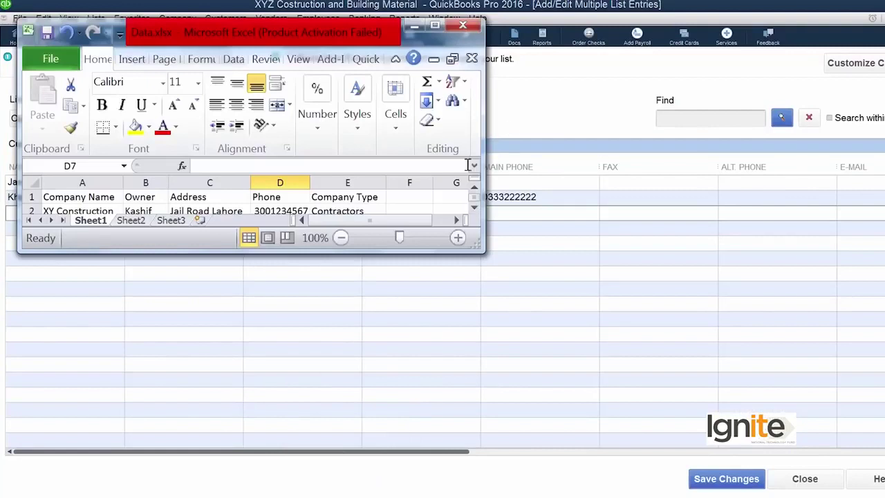
pyautogui.click(435, 25)
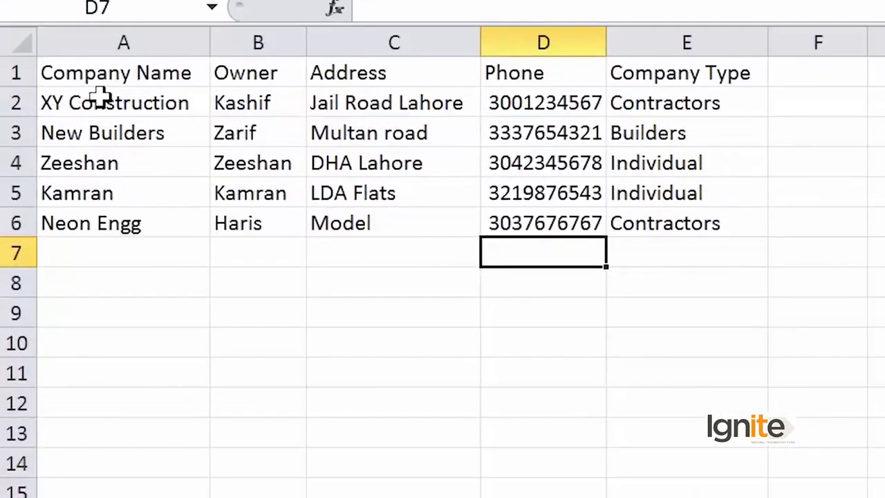
# - Copy the company names in A2:A6 of the workbook into QuickBooks' Company Name column, starting at the first empty row
pyautogui.click(101, 99)
pyautogui.hotkey('shift', 'Down')
pyautogui.hotkey('shift', 'Down')
pyautogui.hotkey('shift', 'Down')
pyautogui.hotkey('shift', 'Down')
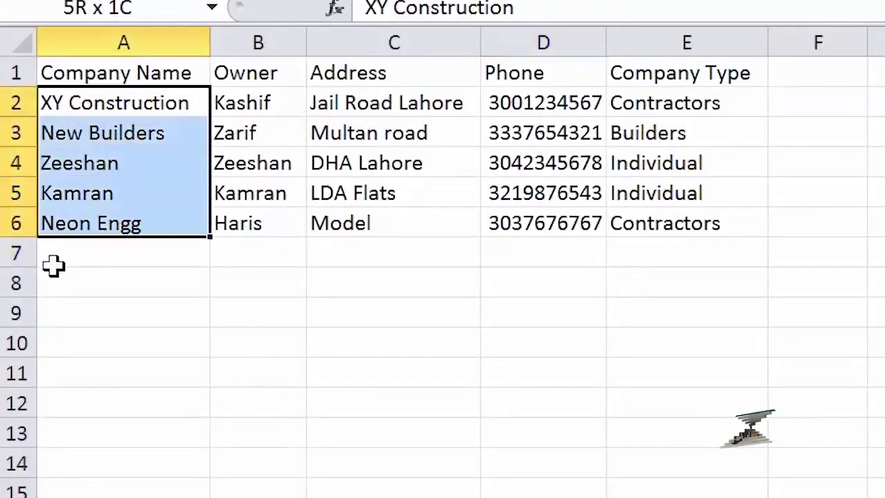
pyautogui.hotkey('ctrl', 'c')
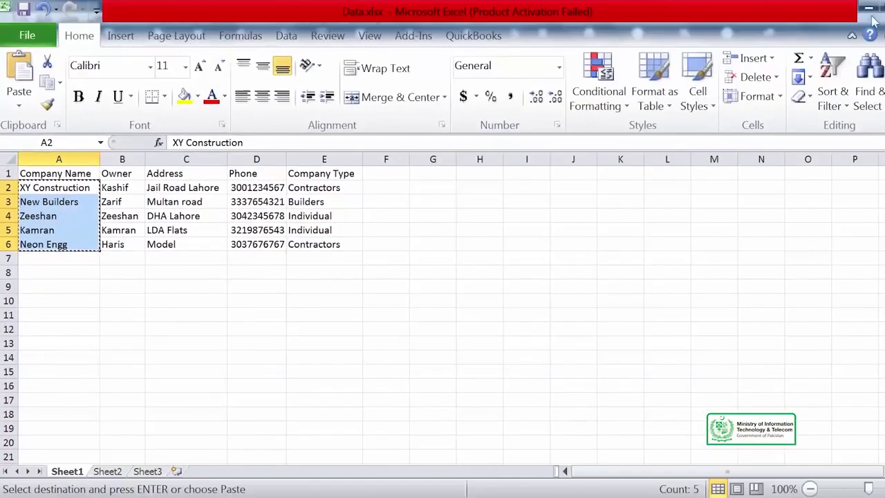
pyautogui.click(870, 14)
pyautogui.click(164, 218)
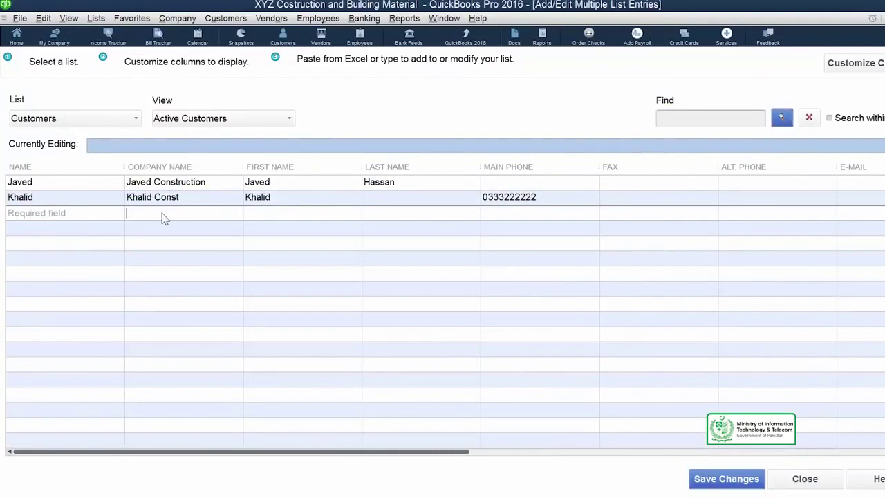
pyautogui.hotkey('ctrl', 'v')
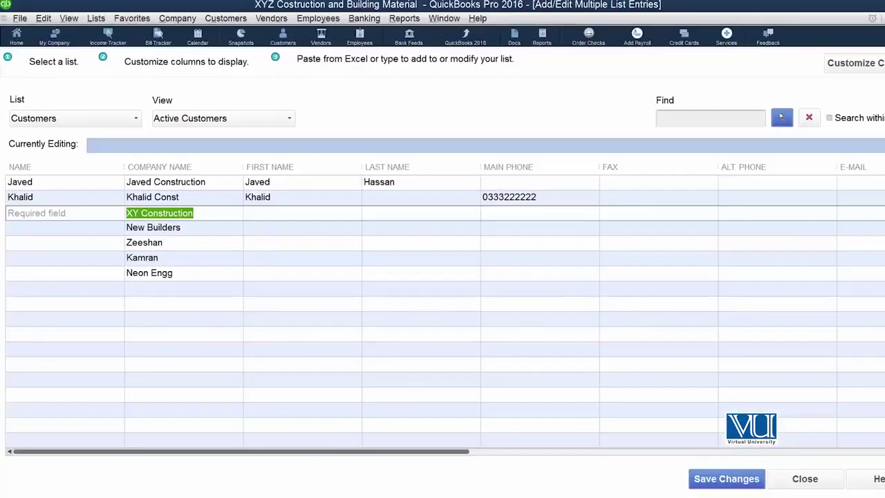
# - Copy the owner names in B2:B6 of the workbook into QuickBooks' Name column, starting at the XY Construction row
pyautogui.hotkey('alt', 'Tab')
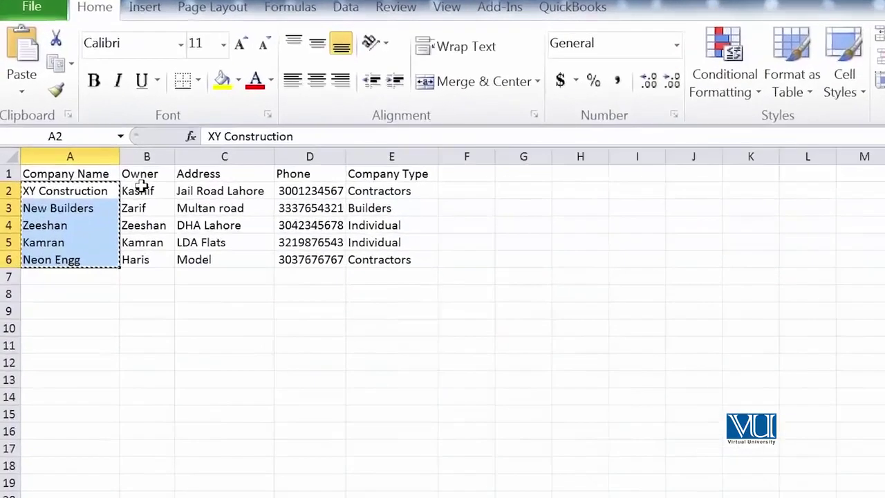
pyautogui.moveTo(122, 190); pyautogui.dragTo(122, 244)
pyautogui.moveTo(174, 273); pyautogui.dragTo(174, 274)
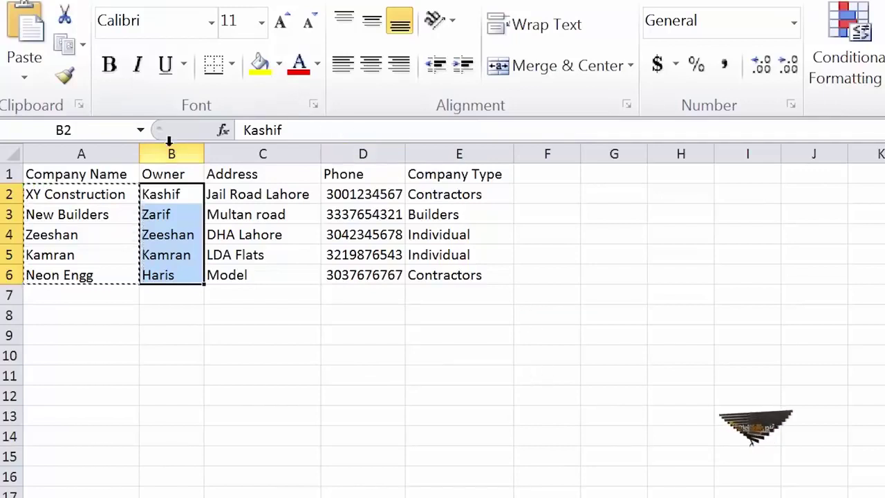
pyautogui.click(65, 44)
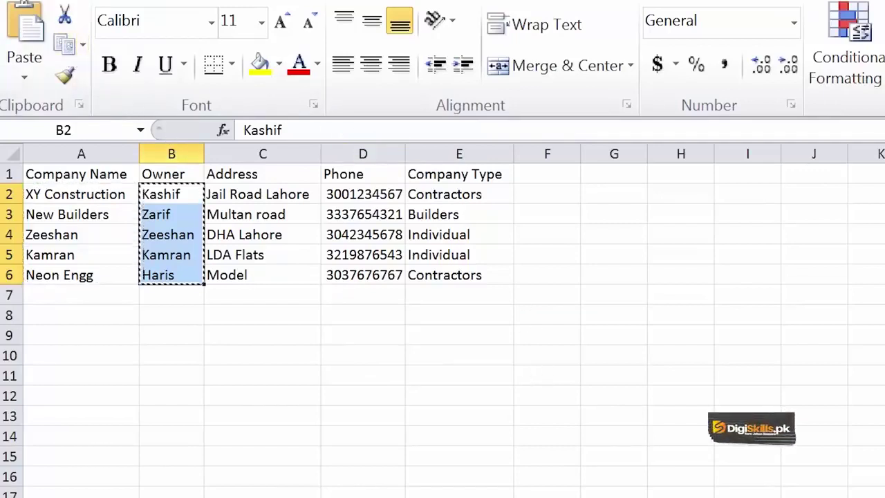
pyautogui.hotkey('alt', 'Tab')
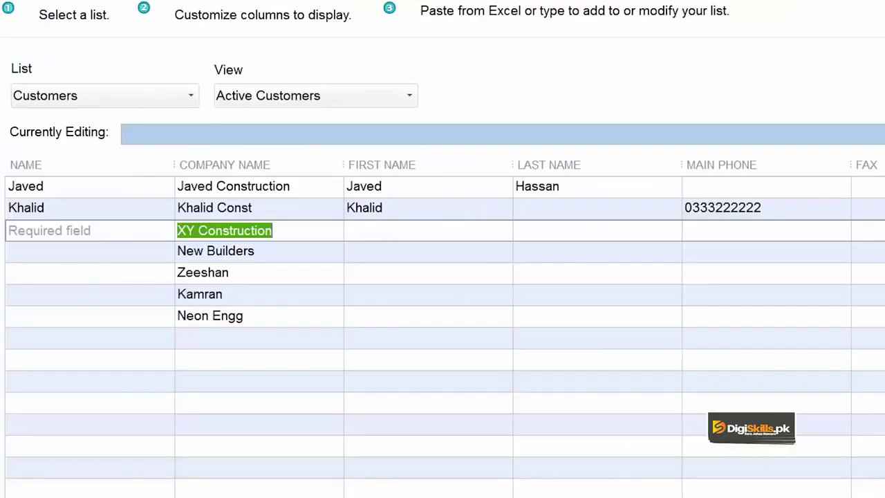
pyautogui.click(43, 233)
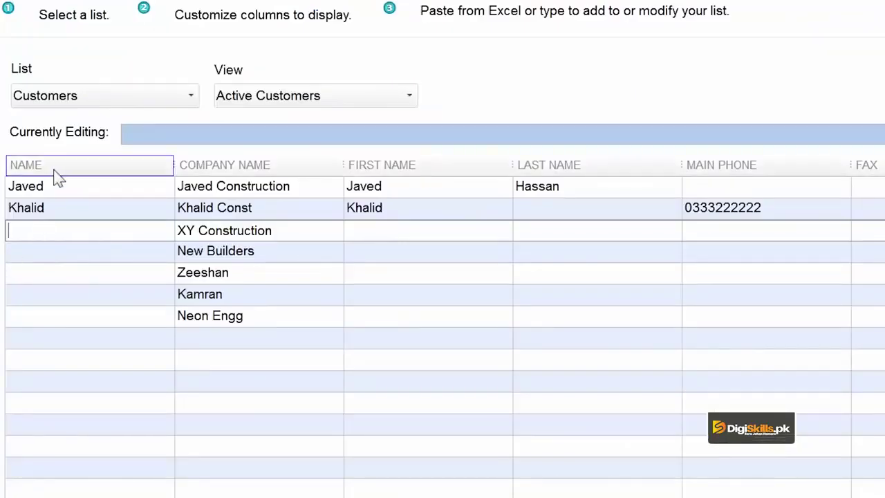
pyautogui.hotkey('ctrl', 'v')
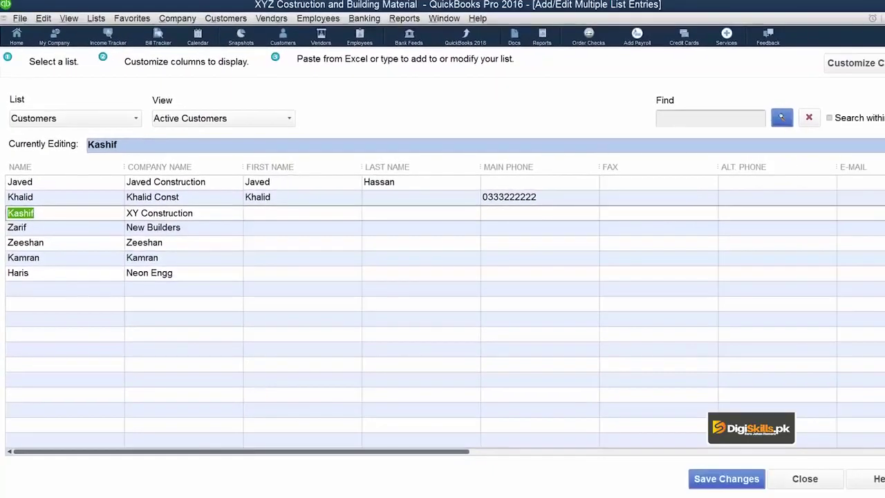
# - Copy the addresses in C2:C6 of the workbook into QuickBooks' Bill To 1 column, starting at the second customer row
pyautogui.hotkey('alt', 'Tab')
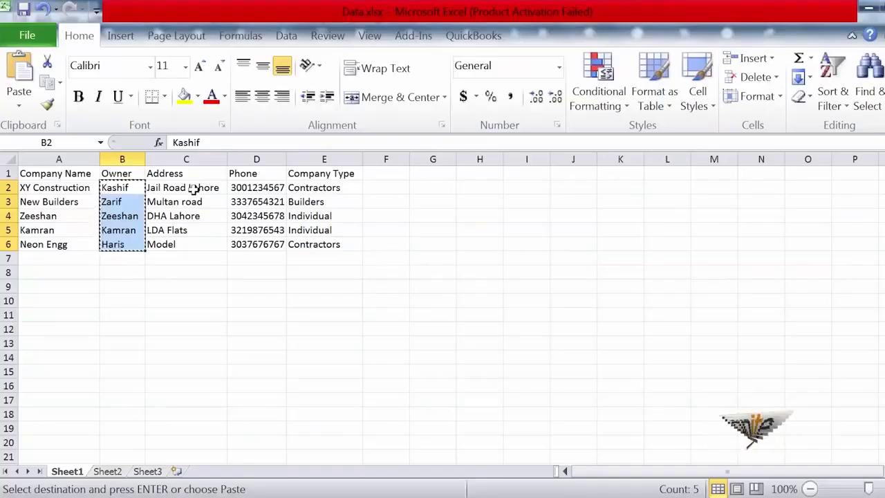
pyautogui.moveTo(194, 188); pyautogui.dragTo(194, 244)
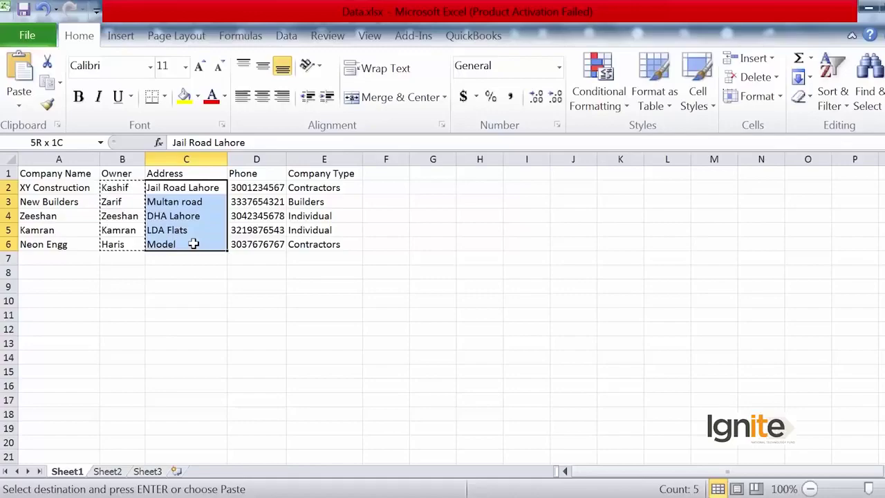
pyautogui.hotkey('ctrl', 'c')
pyautogui.hotkey('alt', 'Tab')
pyautogui.moveTo(369, 453); pyautogui.dragTo(478, 431)
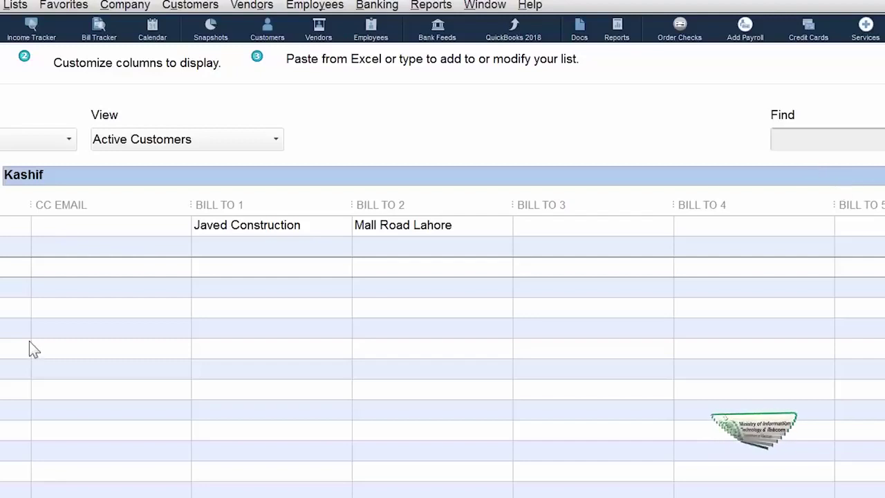
pyautogui.click(263, 247)
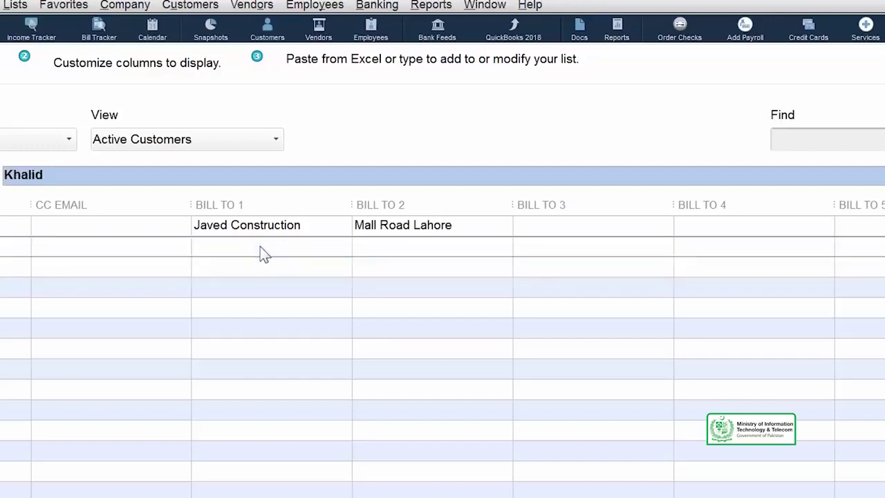
pyautogui.hotkey('ctrl', 'v')
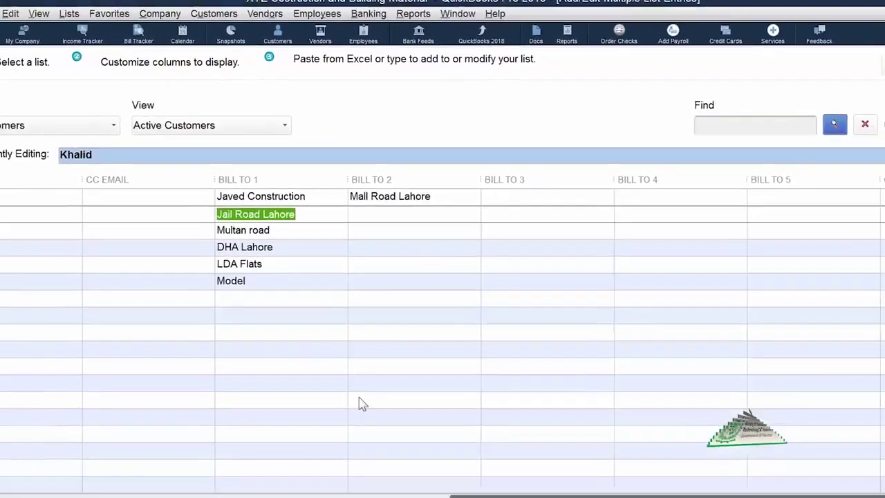
# - Copy the phone numbers in D2:D6 of the workbook into QuickBooks' Main Phone column, starting at the XY Construction row
pyautogui.hotkey('alt', 'Tab')
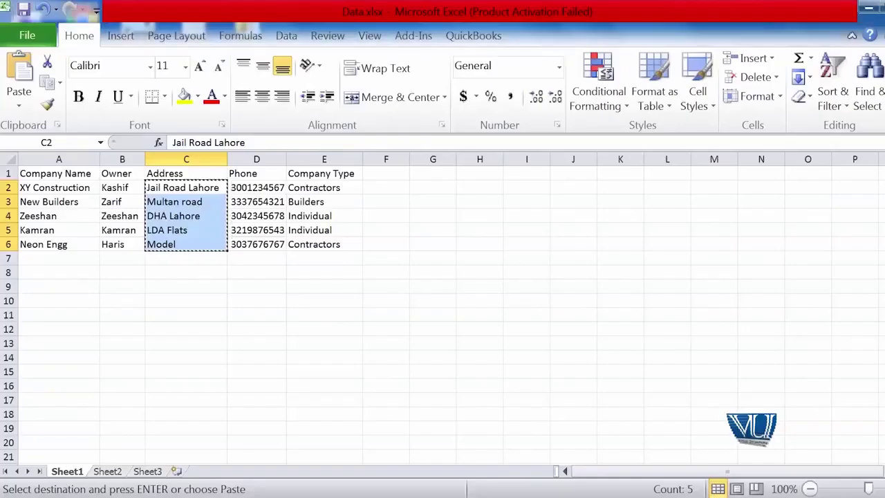
pyautogui.moveTo(265, 186); pyautogui.dragTo(269, 241)
pyautogui.hotkey('ctrl', 'c')
pyautogui.hotkey('alt', 'Tab')
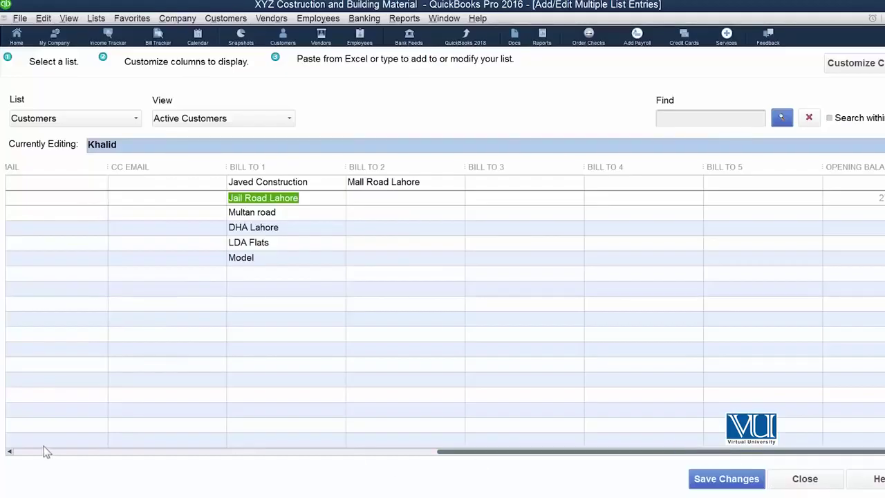
pyautogui.moveTo(10, 454); pyautogui.dragTo(11, 455)
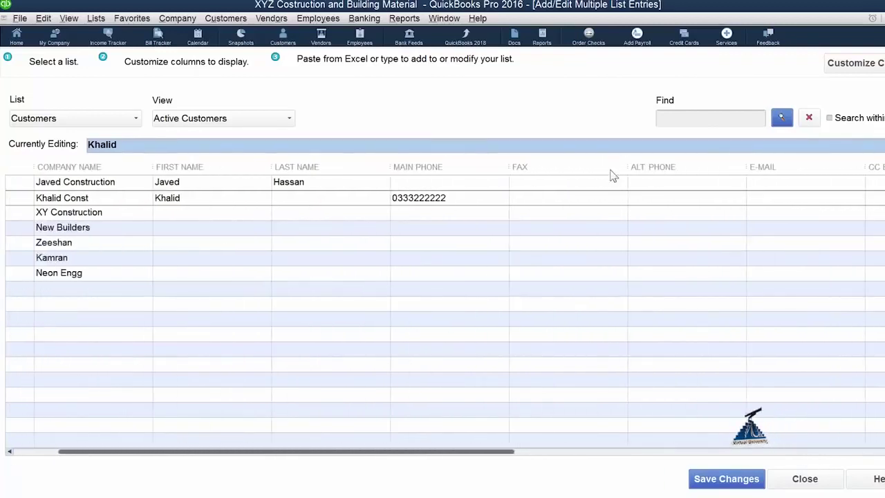
pyautogui.click(411, 214)
pyautogui.hotkey('ctrl', 'v')
# - Return to the Name column and save the pasted customer records to the customer list
pyautogui.moveTo(350, 453); pyautogui.dragTo(302, 464)
pyautogui.click(39, 199)
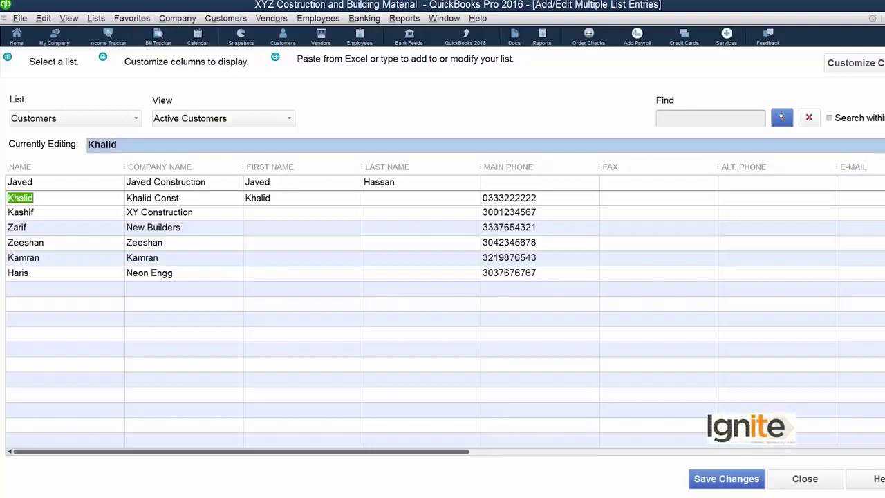
pyautogui.click(726, 479)
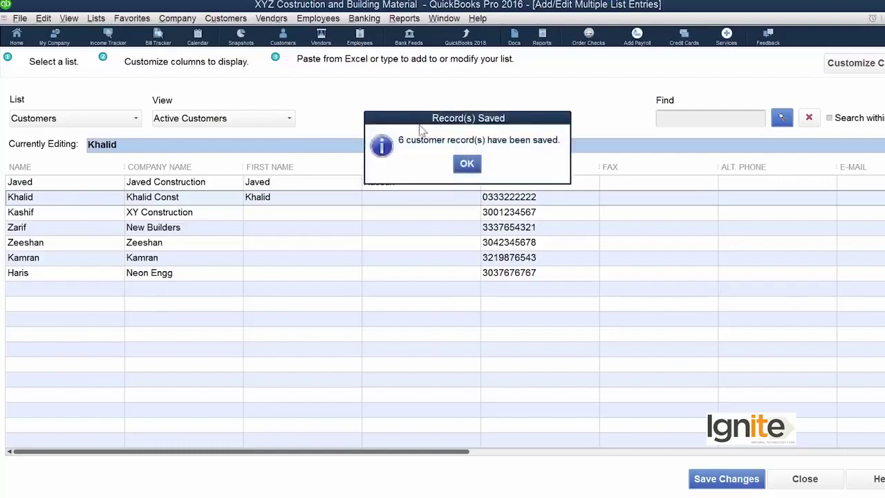
pyautogui.click(466, 165)
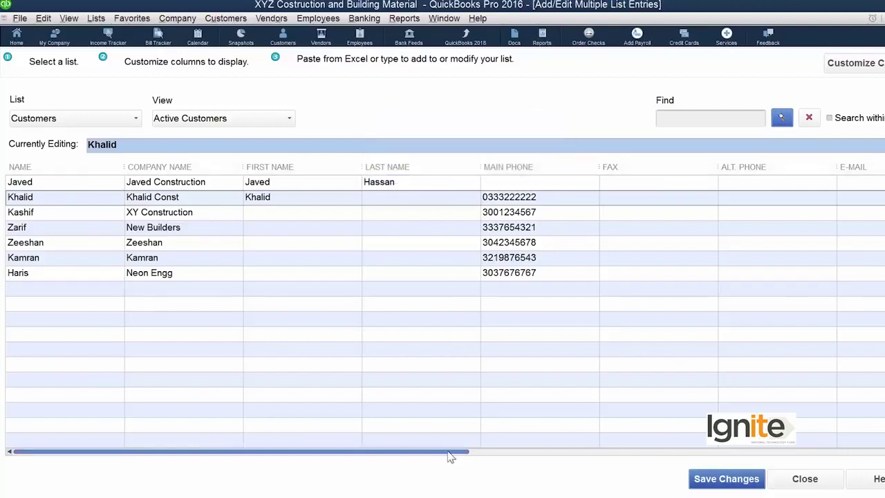
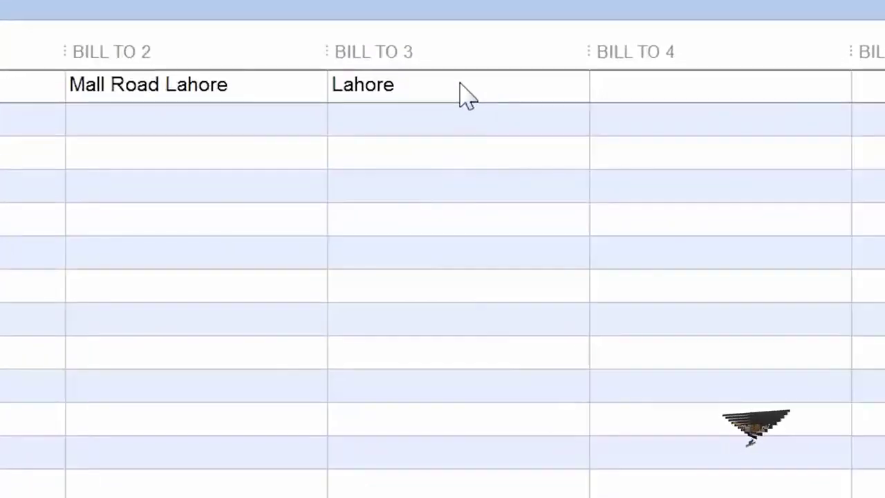
# - Use Copy Down to fill the Bill To 3 value Lahore from the first row through all the other customer rows
pyautogui.click(461, 85)
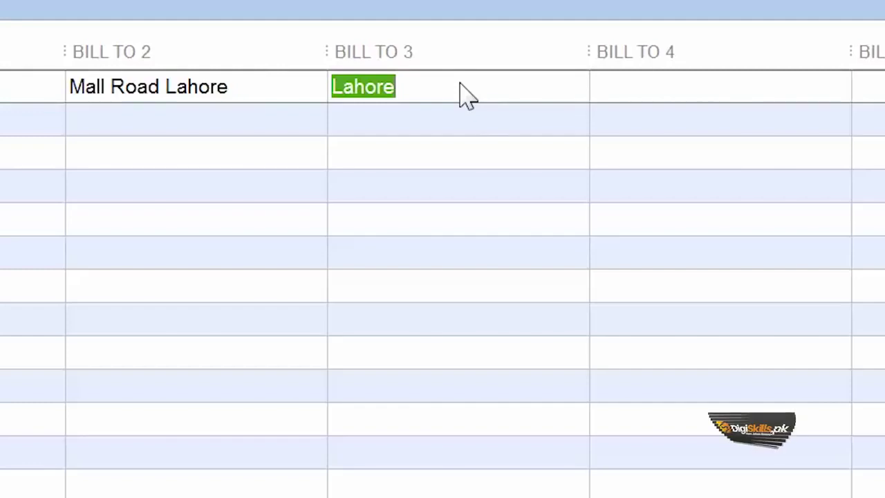
pyautogui.rightClick(461, 85)
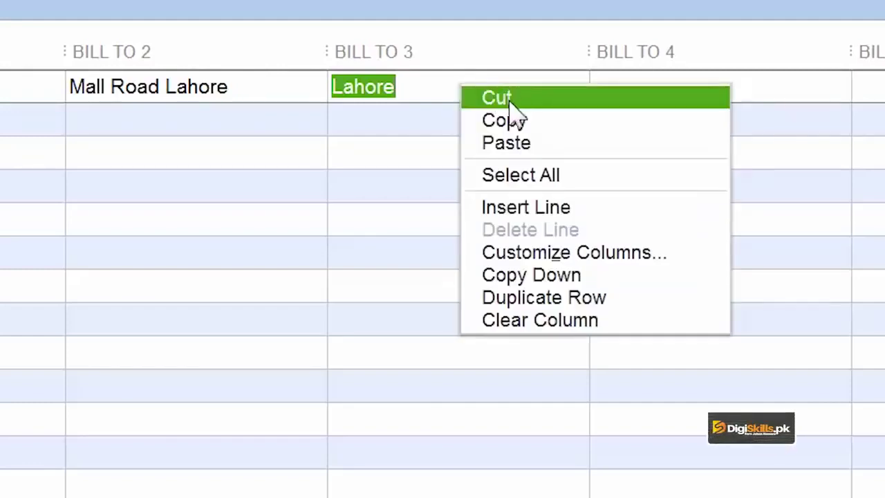
pyautogui.click(566, 274)
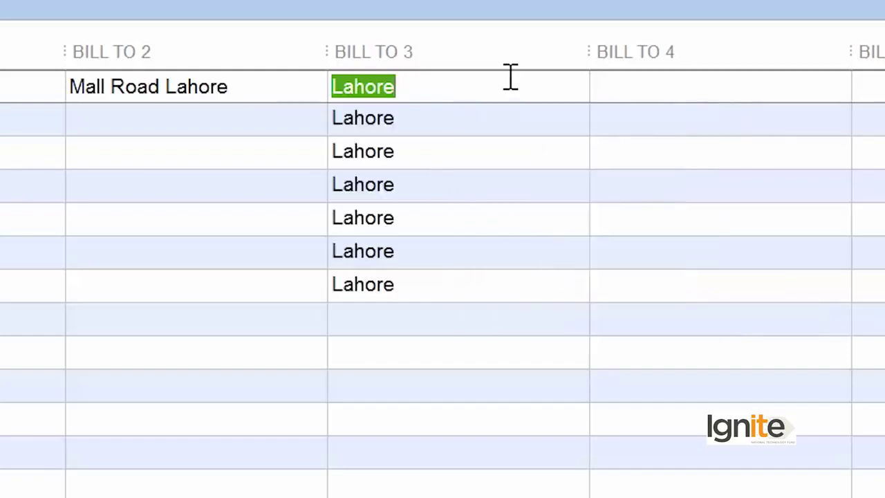
pyautogui.hotkey('ctrl', 'z')
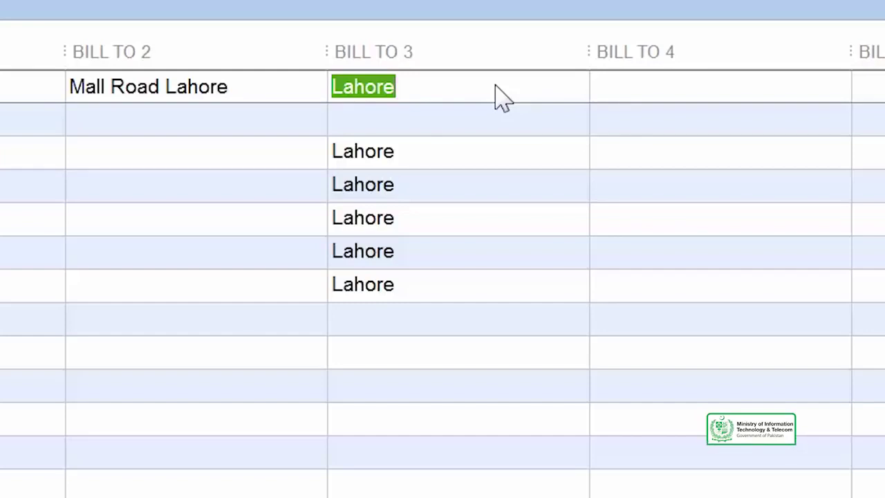
pyautogui.rightClick(499, 90)
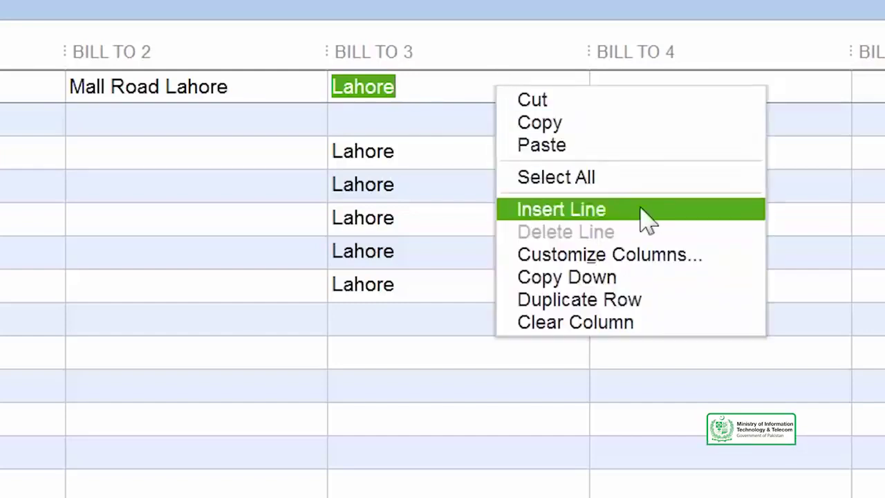
pyautogui.click(672, 289)
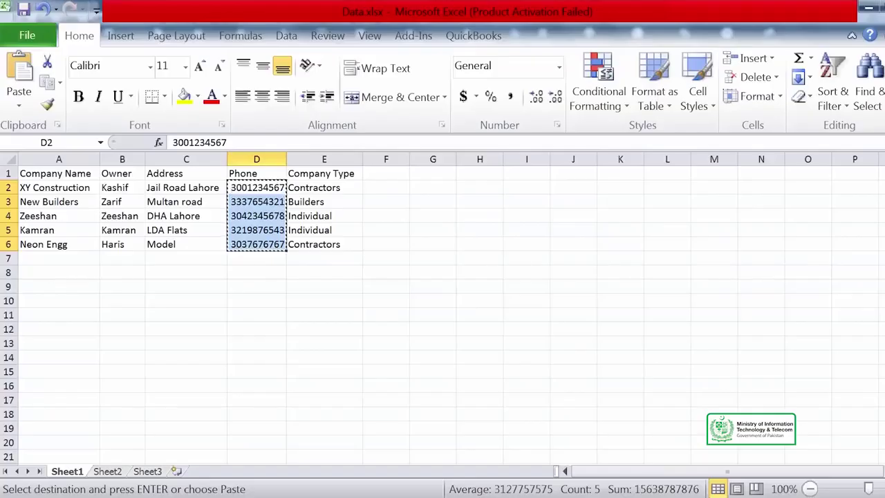
# - Check the remaining customer columns, save the updated records and close the multiple list entries window
pyautogui.click(353, 173)
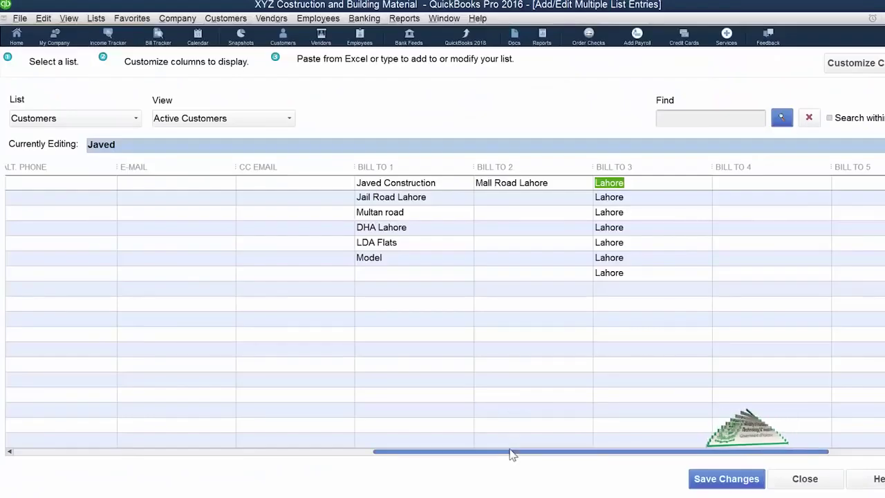
pyautogui.moveTo(509, 453); pyautogui.dragTo(704, 449)
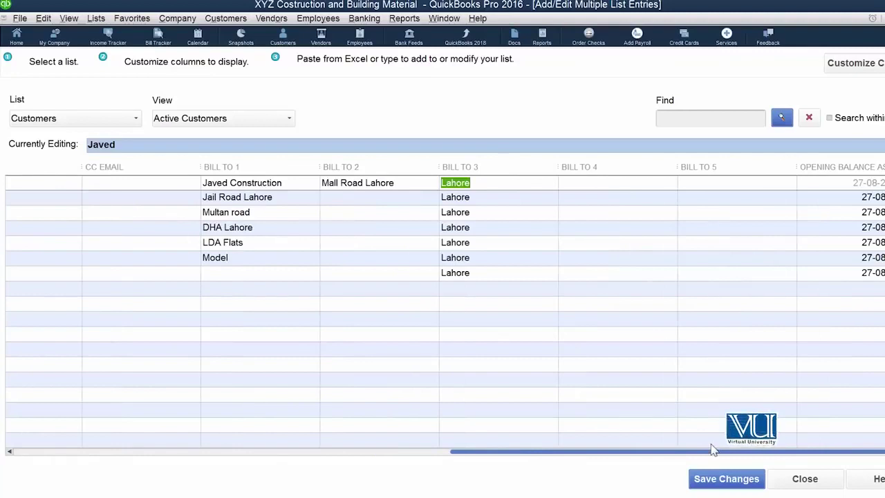
pyautogui.moveTo(720, 453); pyautogui.dragTo(643, 453)
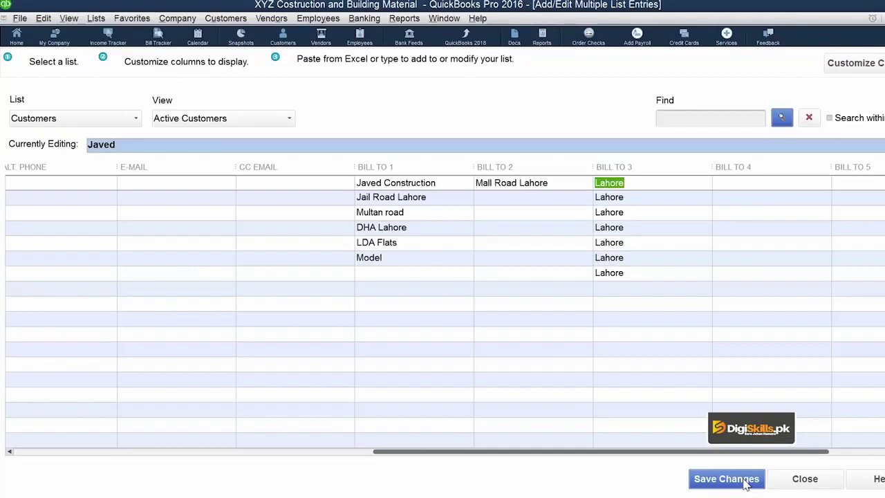
pyautogui.click(746, 482)
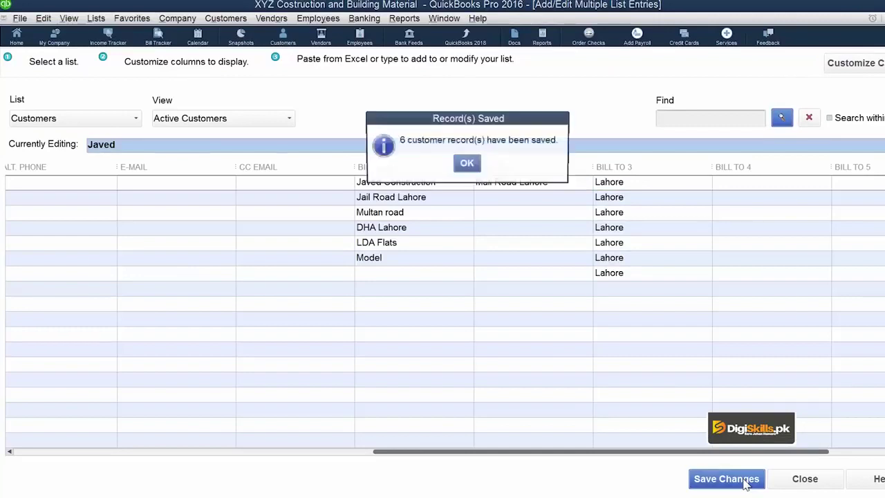
pyautogui.click(467, 165)
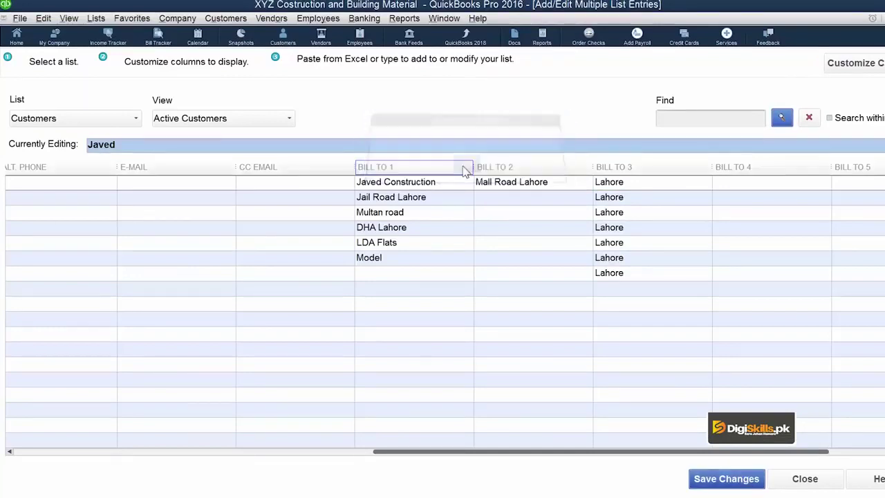
pyautogui.click(805, 479)
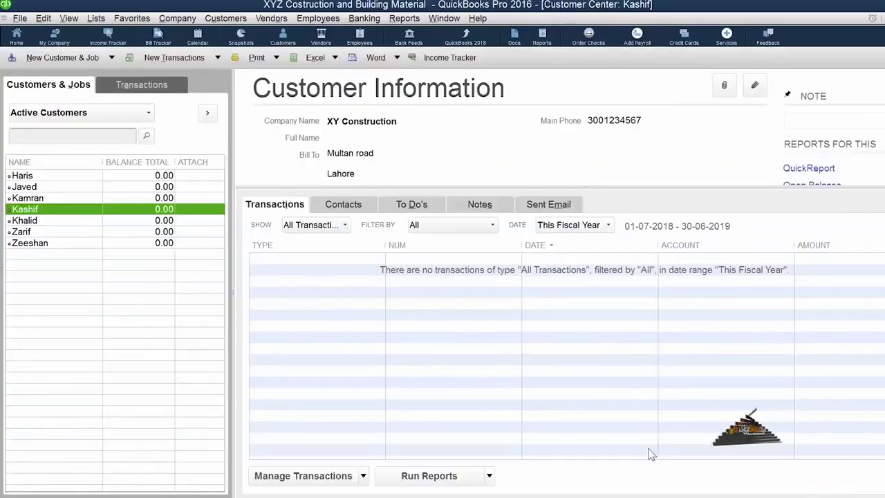